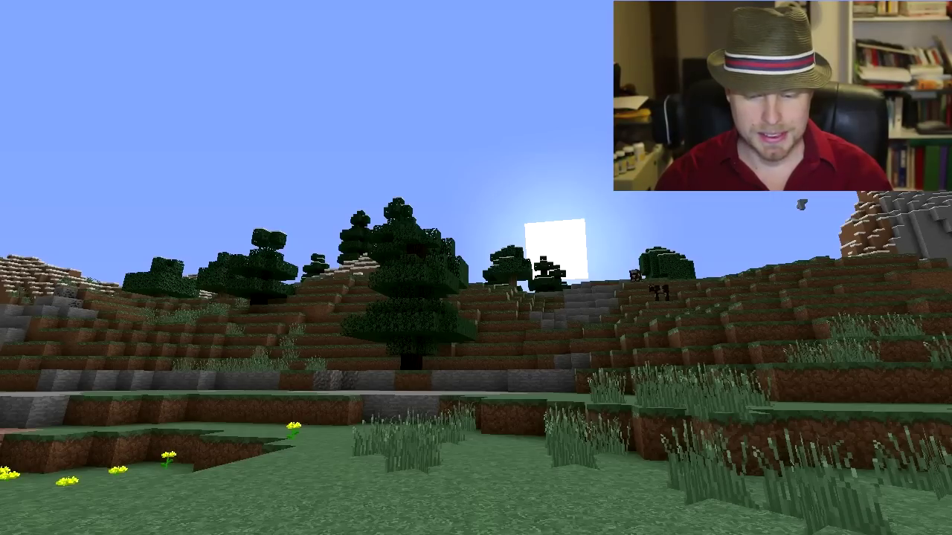
# Return to first-person view and run /ce menu to open the Custom Enchantments menu
pyautogui.press('F1')
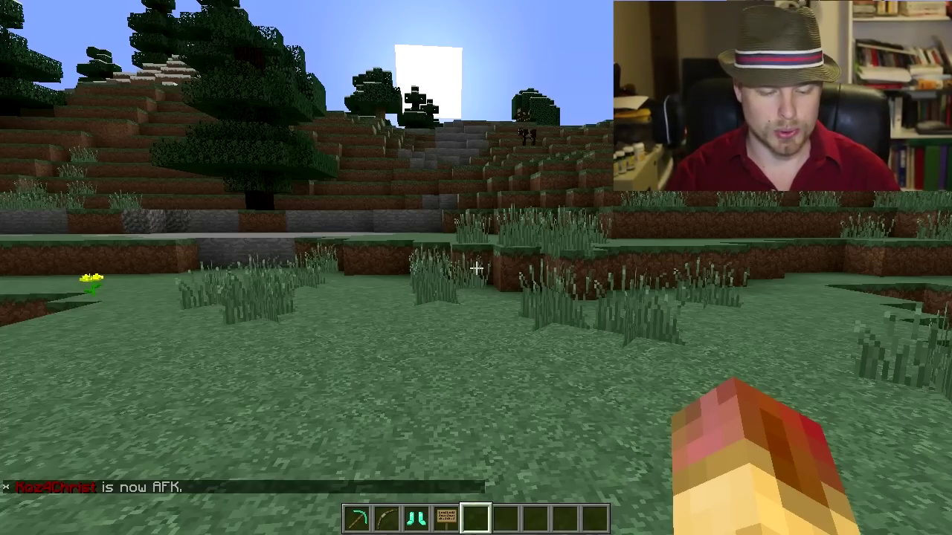
pyautogui.write('t')
pyautogui.write('/ce menu')
pyautogui.press('Return')
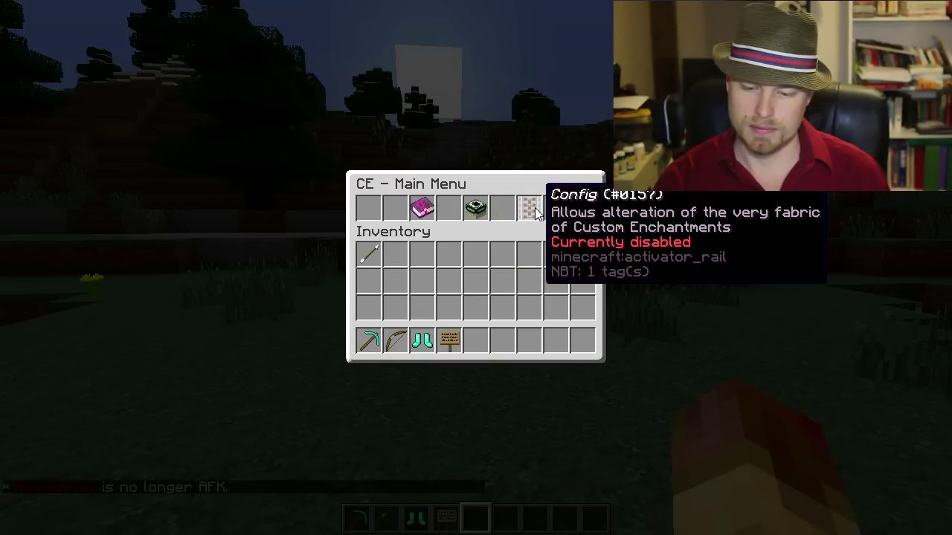
# Apply the Explosive enchantment from the Tool category to the diamond pickaxe
pyautogui.click(423, 207)
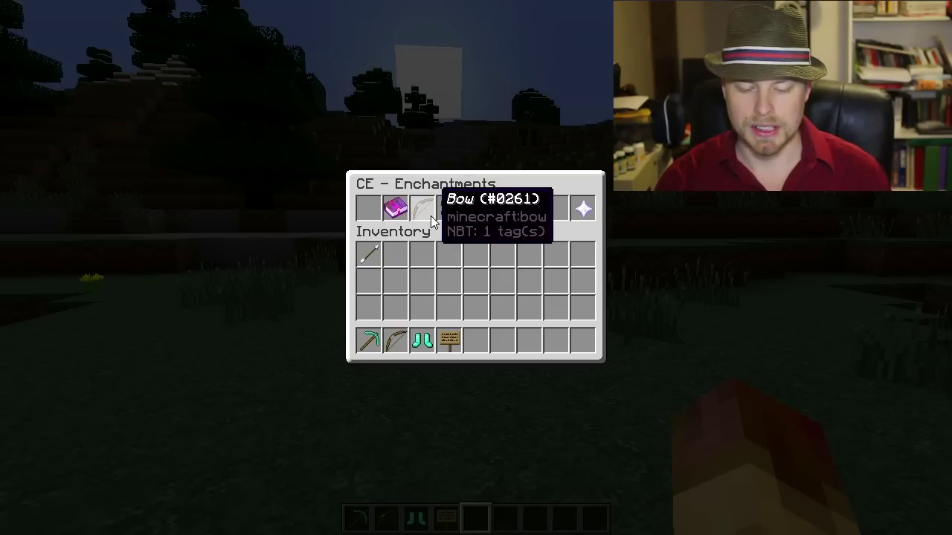
pyautogui.click(479, 210)
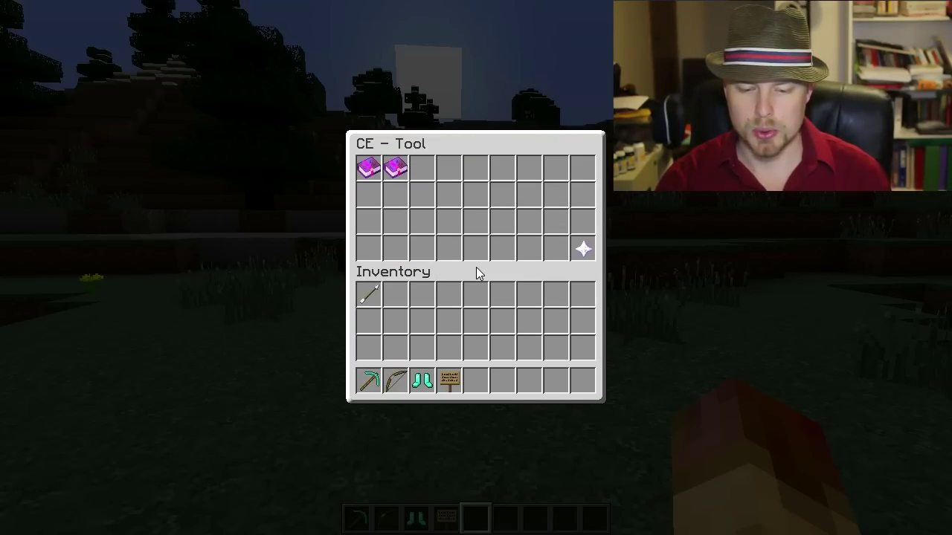
pyautogui.click(394, 169)
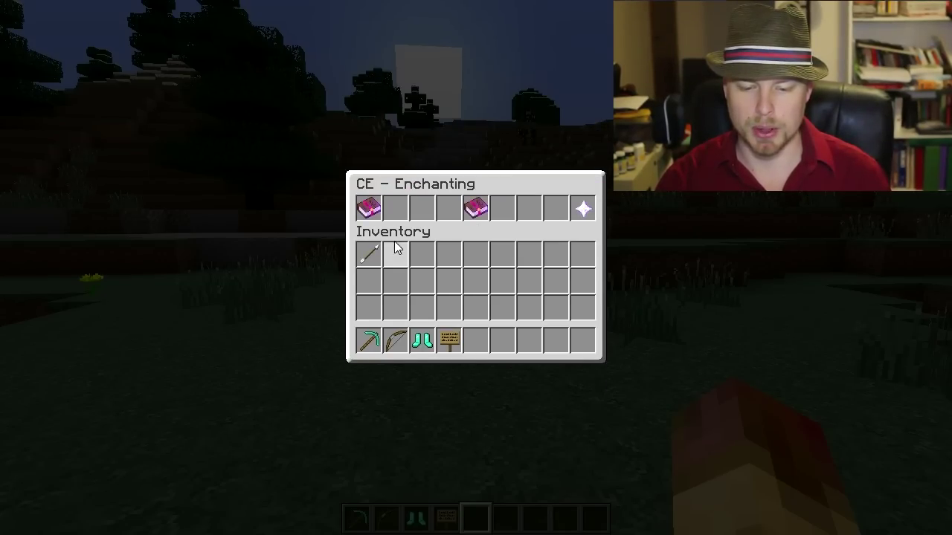
pyautogui.click(369, 208)
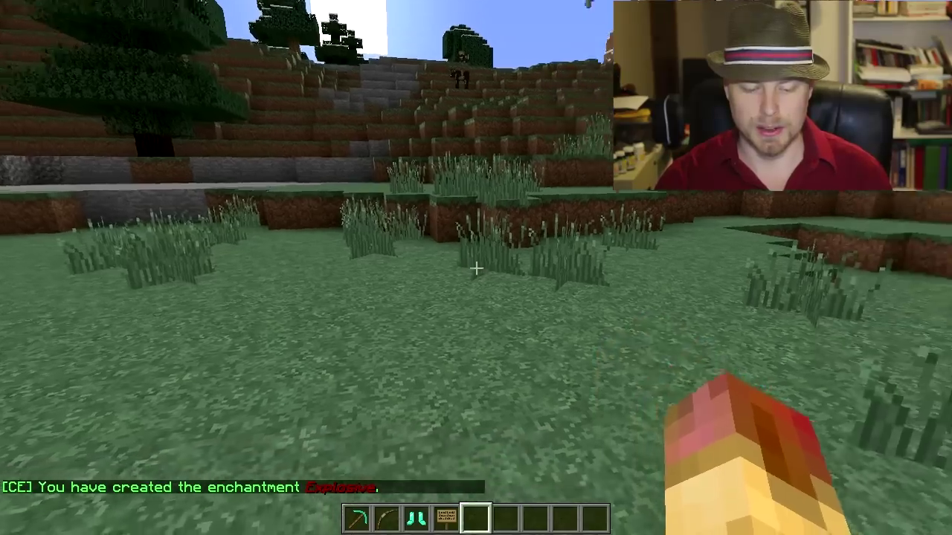
# Blast two craters into the stone with the pickaxe, climb out, then select the bow
pyautogui.press('1')
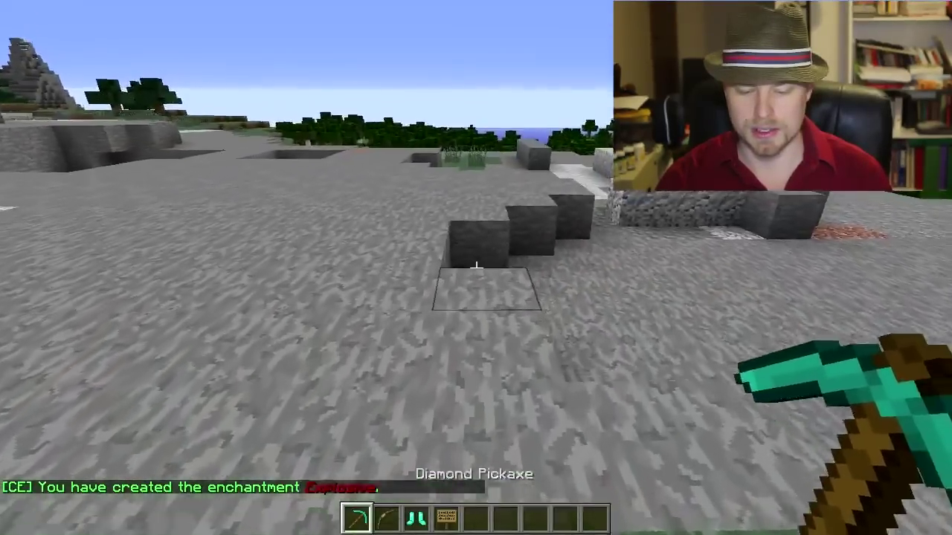
pyautogui.click(476, 268)
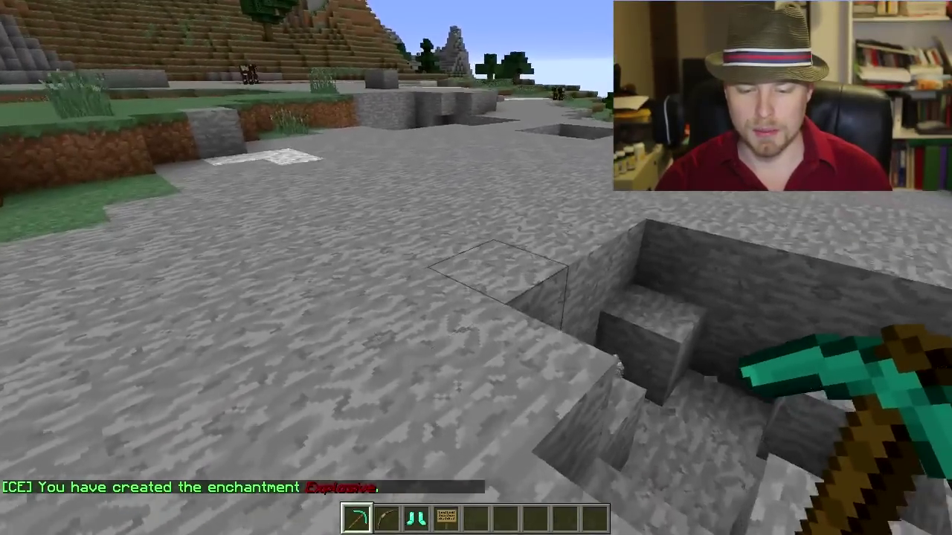
pyautogui.click(476, 268)
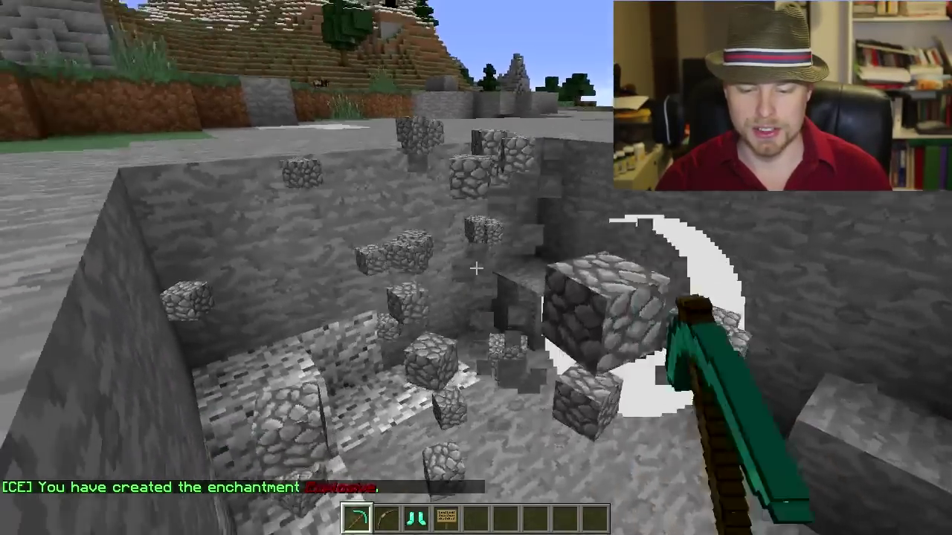
pyautogui.press('w')
pyautogui.press('space')
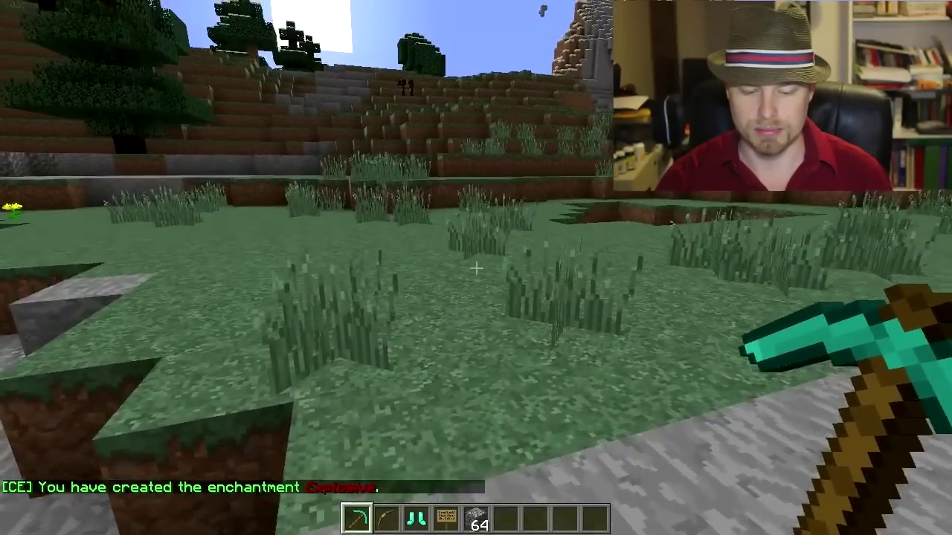
pyautogui.press('2')
pyautogui.press('/')
# Apply the Firework enchantment from the Bow category, then shoot two firework arrows skyward
pyautogui.write('ce menu')
pyautogui.press('Return')
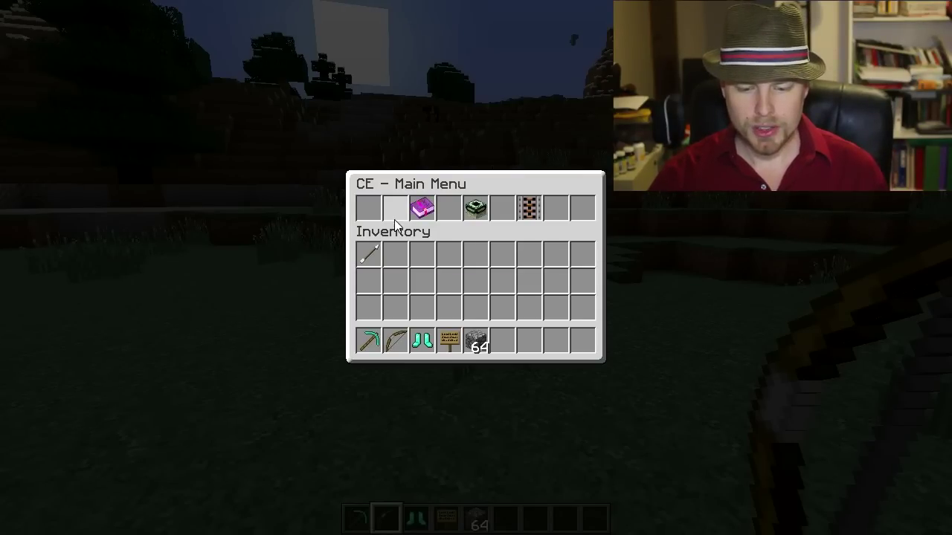
pyautogui.click(422, 208)
pyautogui.click(426, 209)
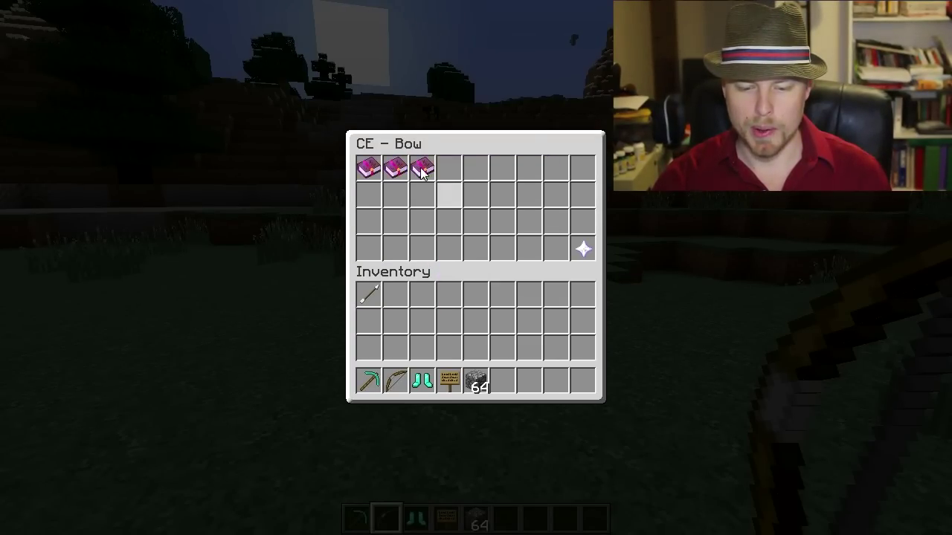
pyautogui.click(475, 270)
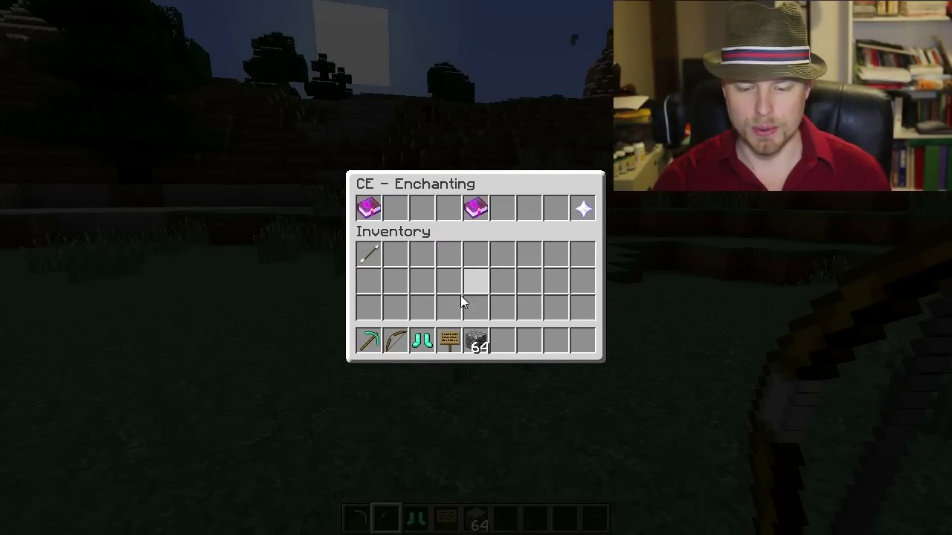
pyautogui.click(394, 340)
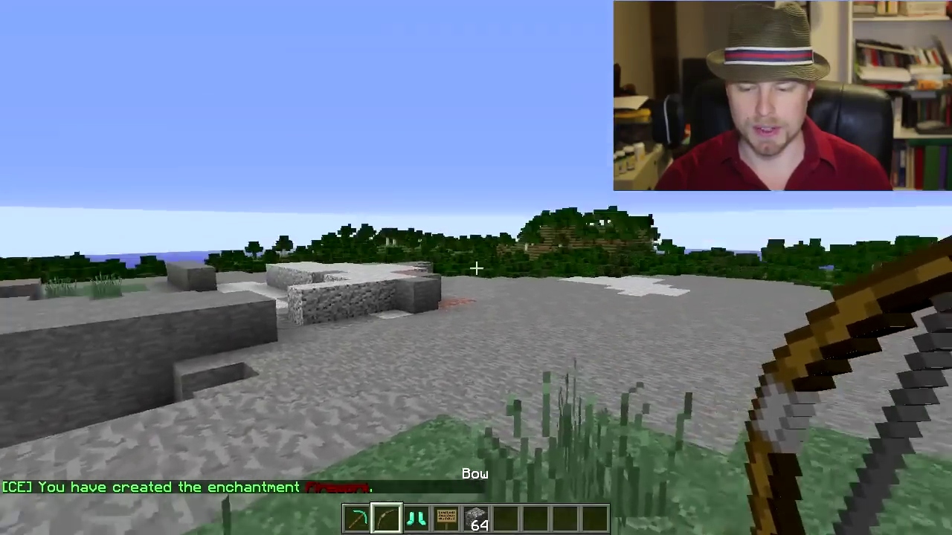
pyautogui.rightClick(476, 268)
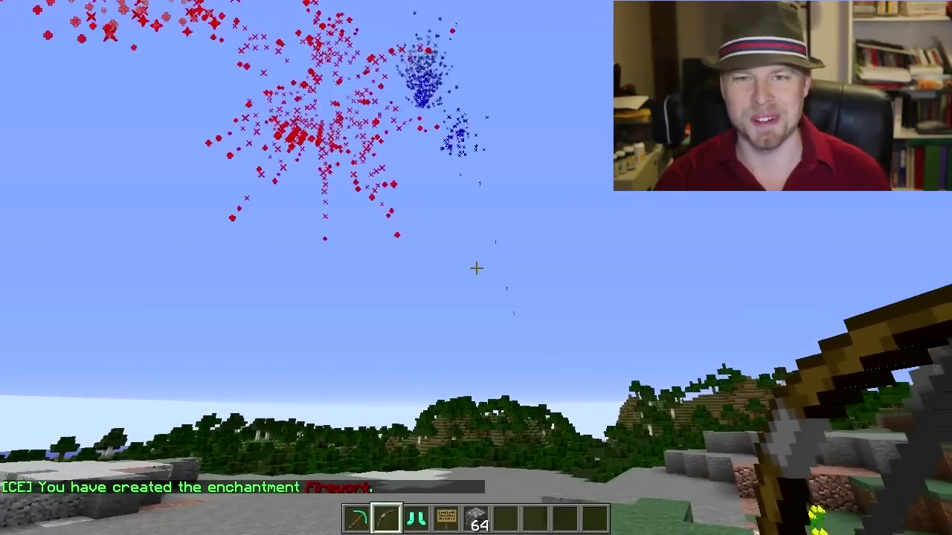
pyautogui.rightClick(476, 268)
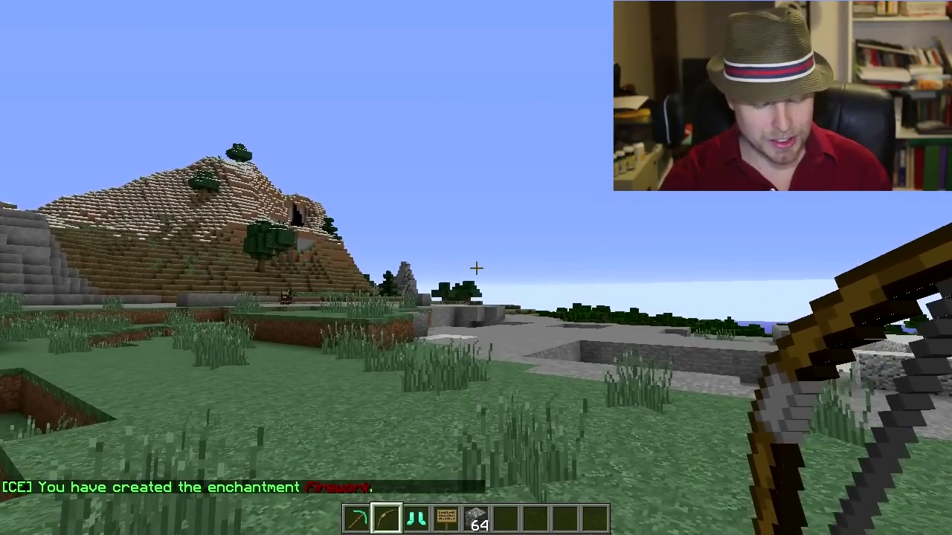
# Run /ce list items and scroll through the custom item list in chat
pyautogui.write('/ce list items')
pyautogui.press('Return')
pyautogui.press('t')
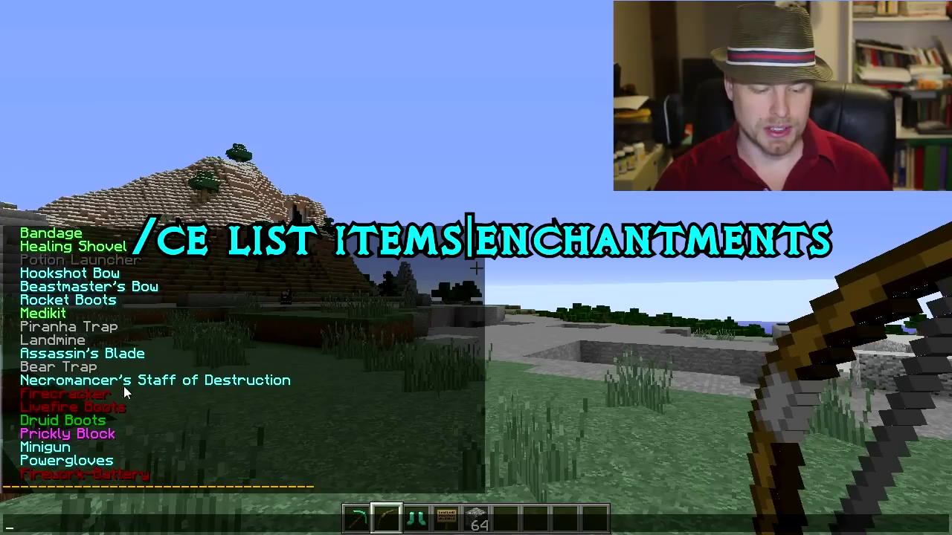
pyautogui.scroll(5, 154, 304)
pyautogui.scroll(-5, 211, 306)
# Run /ce list enchantments, scroll up to read the list, then close chat
pyautogui.write('/ce list enchantments')
pyautogui.press('Return')
pyautogui.press('t')
pyautogui.scroll(2, 179, 380)
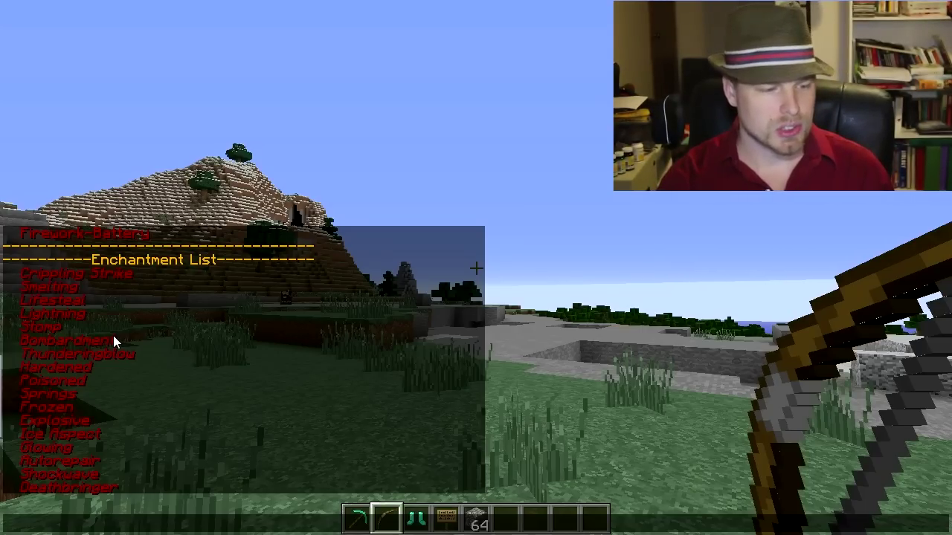
pyautogui.press('Escape')
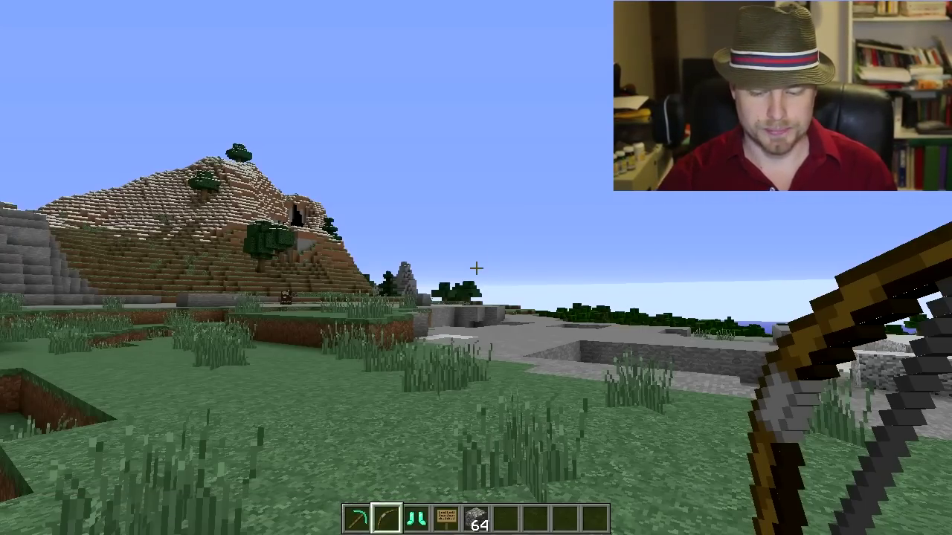
# Select the diamond boots in the hotbar and run /ce enchant gears 8
pyautogui.scroll(-1, 476, 267)
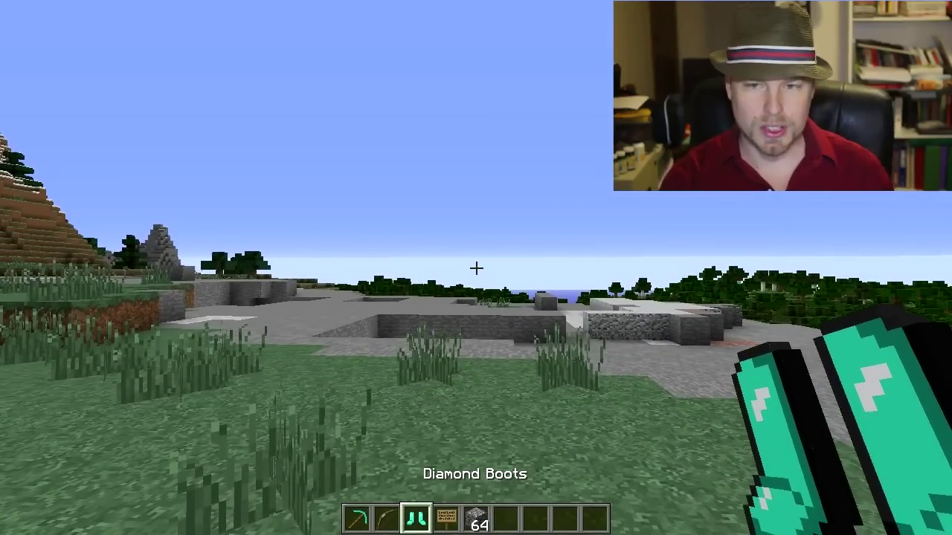
pyautogui.write('/ce')
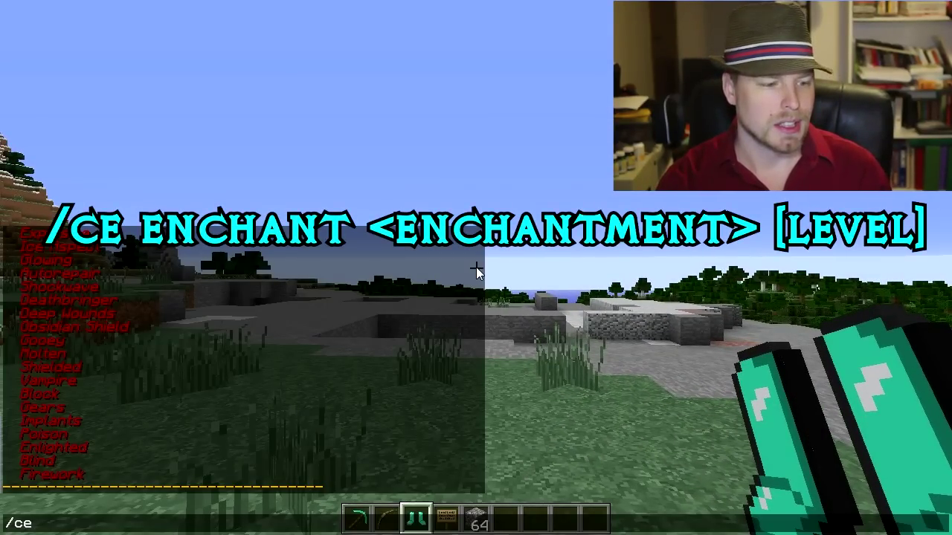
pyautogui.write(' enc')
pyautogui.press('BackSpace')
pyautogui.press('BackSpace')
pyautogui.write('n')
pyautogui.press('BackSpace')
pyautogui.write('nc')
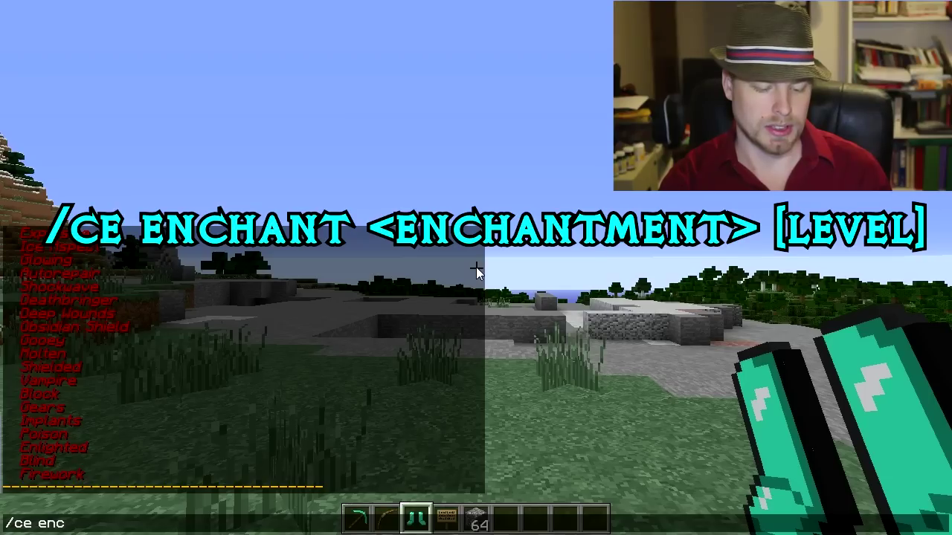
pyautogui.write('hant gears')
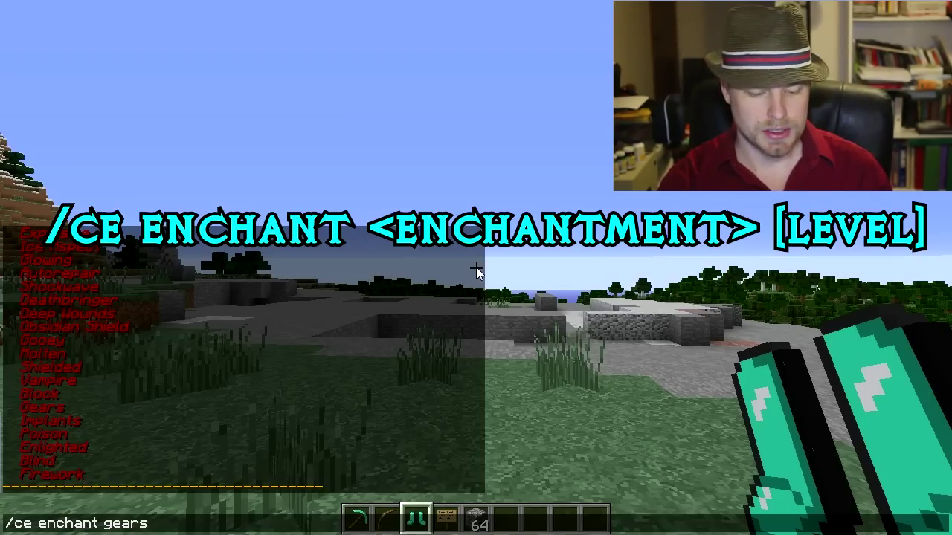
pyautogui.write(' 8')
pyautogui.press('Return')
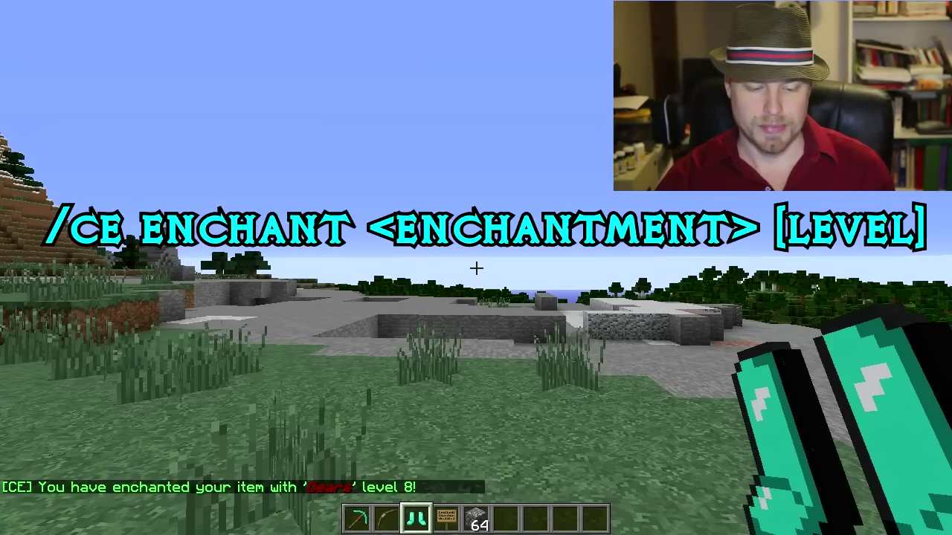
# Inspect the Gears VIII boots, walk around, and check the Speed effect in the survival inventory
pyautogui.press('e')
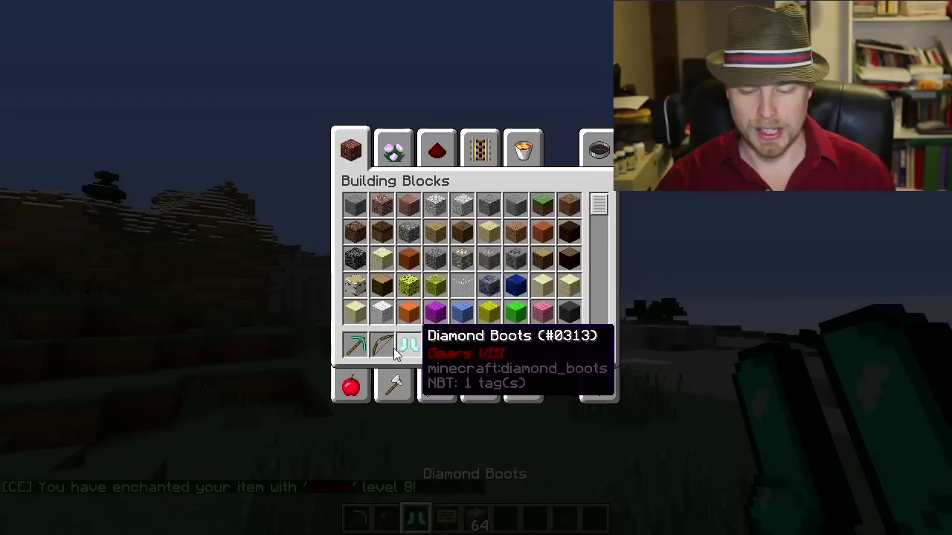
pyautogui.press('w')
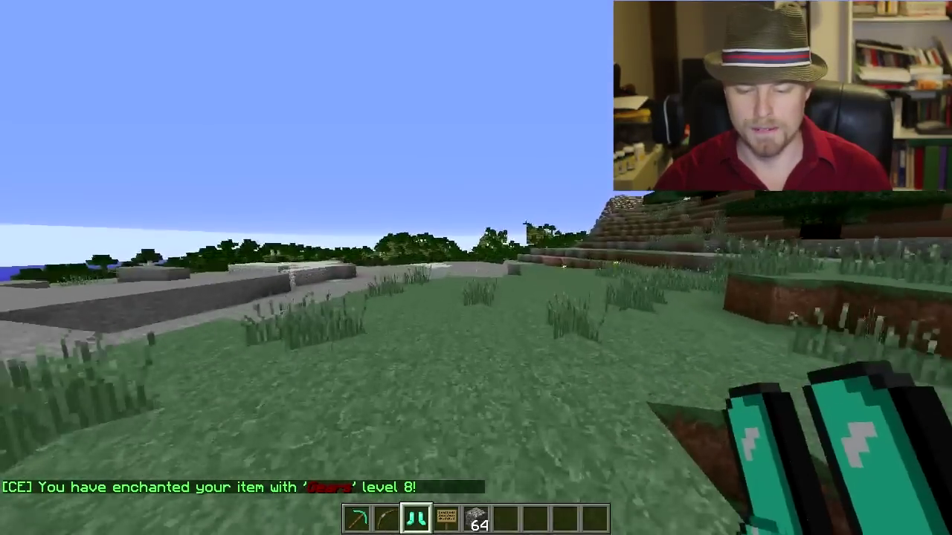
pyautogui.press('e')
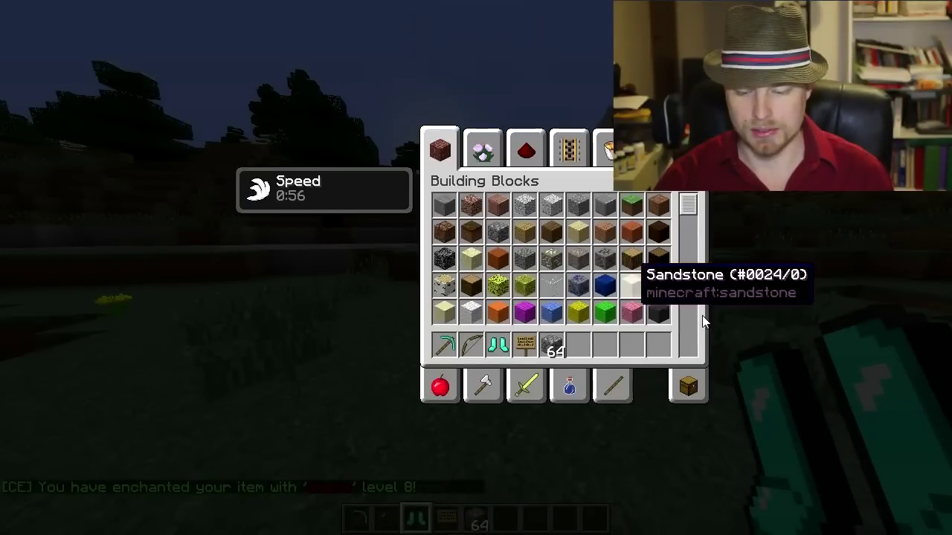
pyautogui.click(687, 382)
pyautogui.click(524, 227)
pyautogui.press('e')
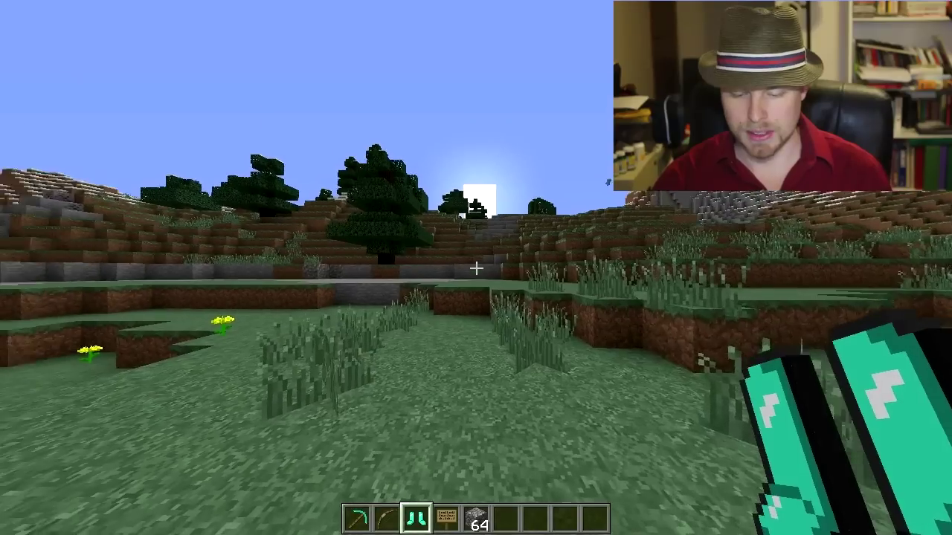
# Run /heal to restore the player's health
pyautogui.press('/')
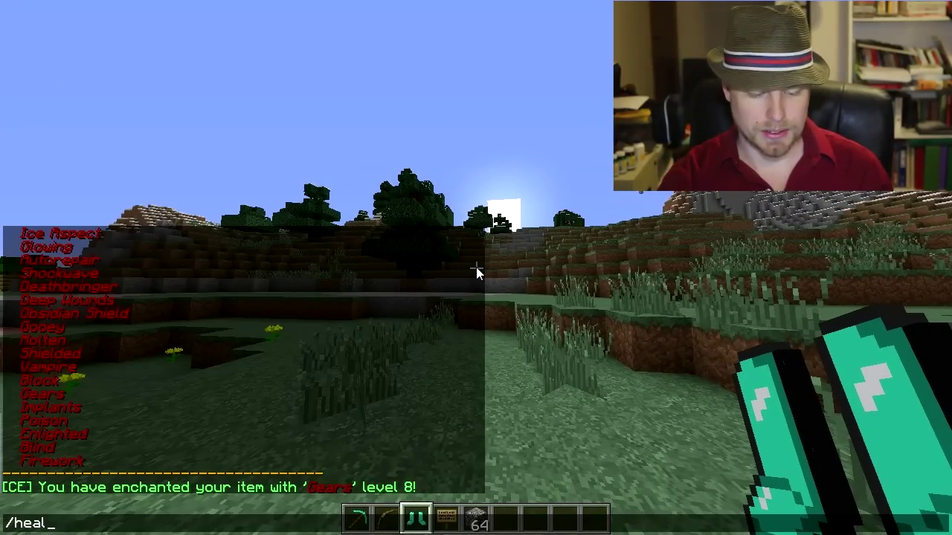
pyautogui.write('heal')
pyautogui.press('Return')
pyautogui.scroll(-2, 476, 268)
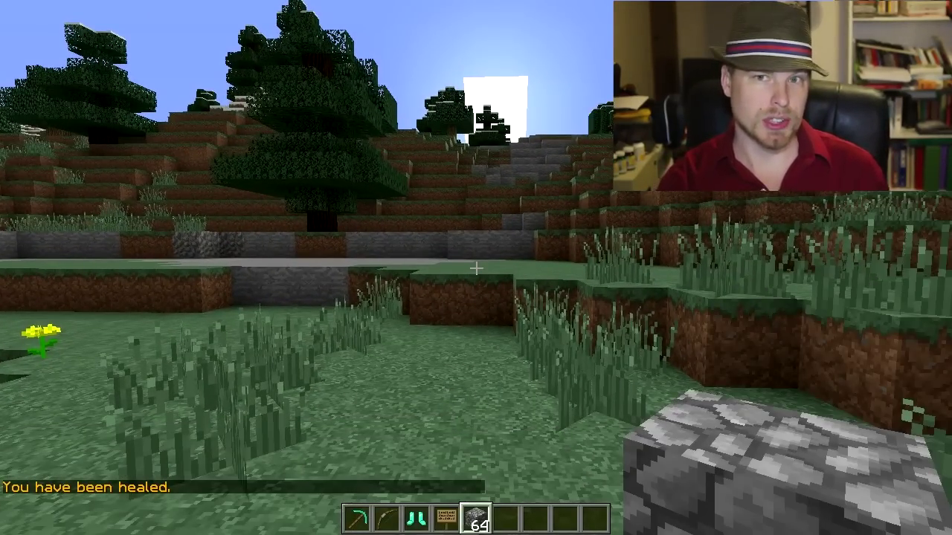